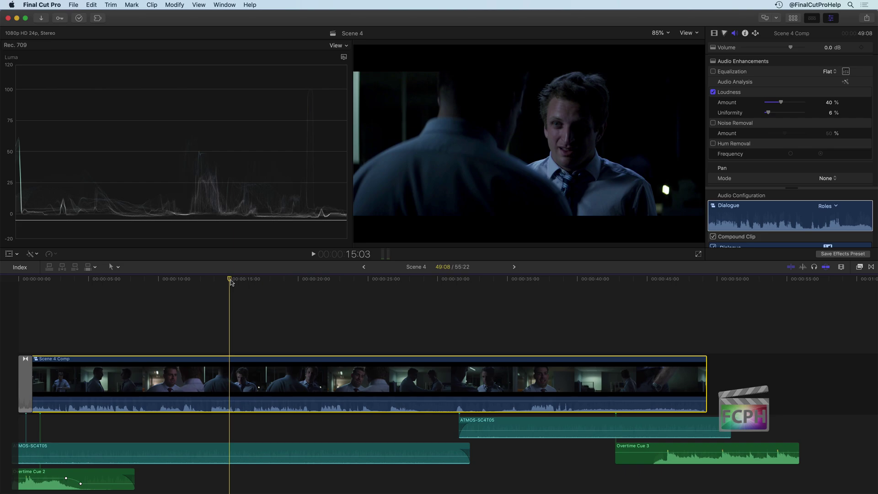
Show the Libraries sidebar in place of the scopes and open the Share destinations list
key("ctrl+super+1")
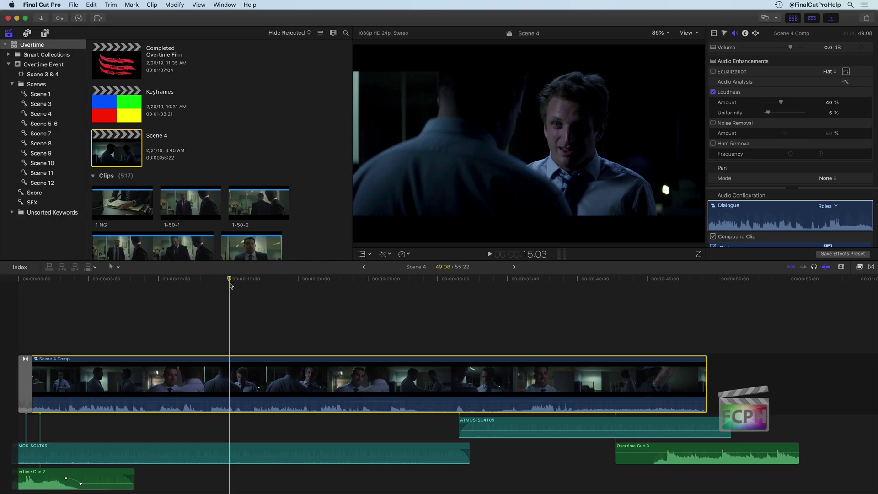
left_click(866, 19)
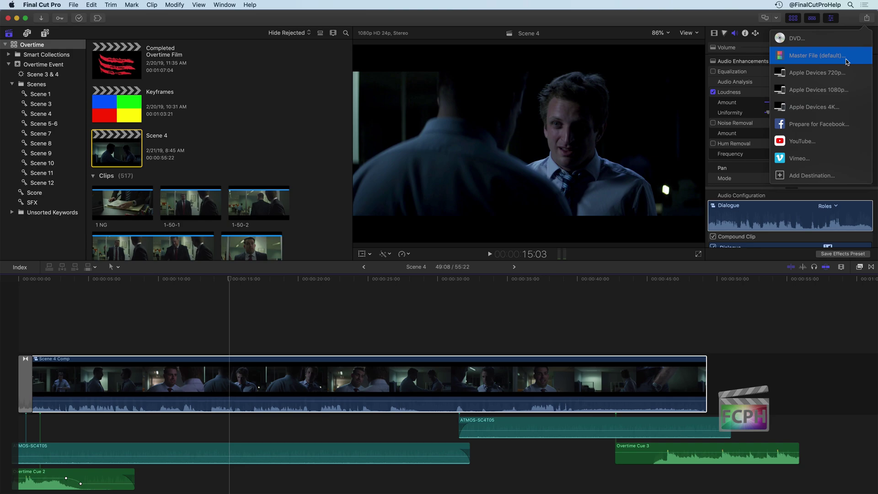
Choose Master File (default) to open the Scene 4 export dialog
left_click(846, 62)
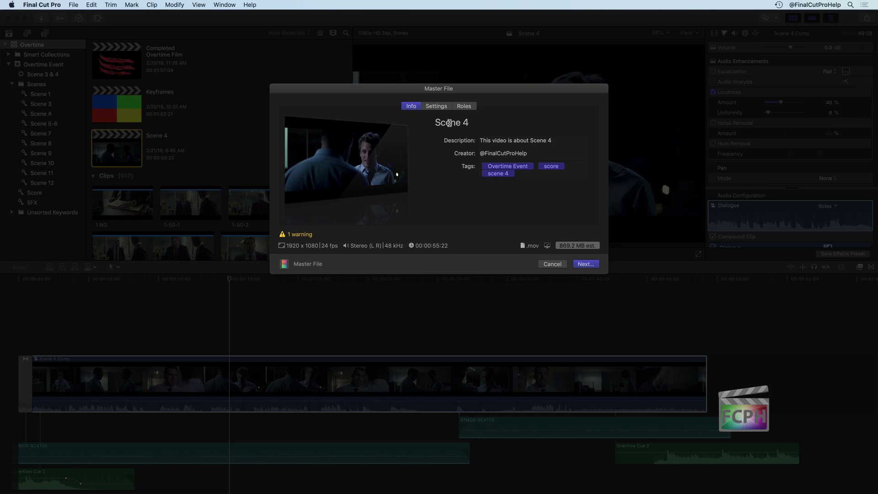
Append V1.0 to the title, set description 'This is the first version of scene 4', and replace the creator name
left_click(479, 124)
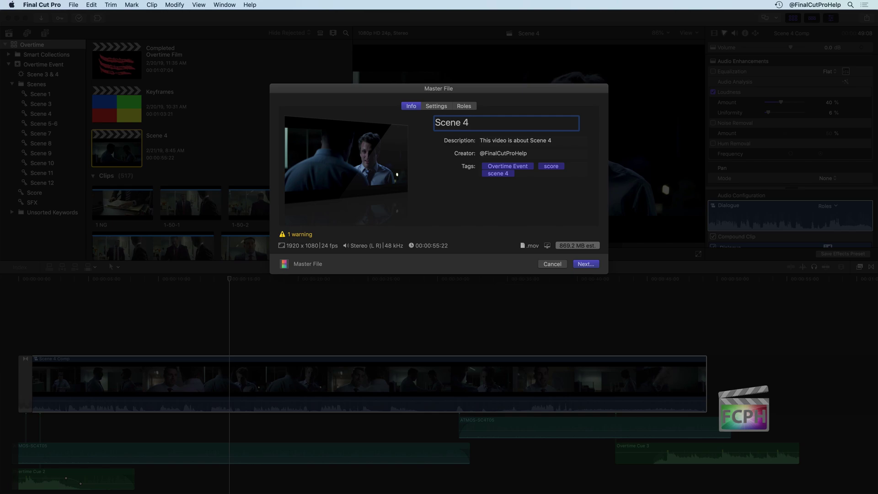
type("V1.0")
left_click(561, 141)
key("super+a")
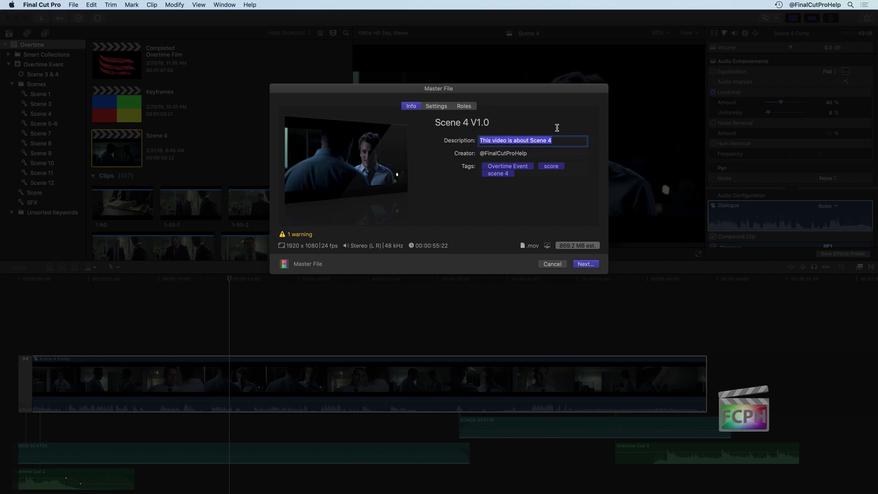
type("This is the")
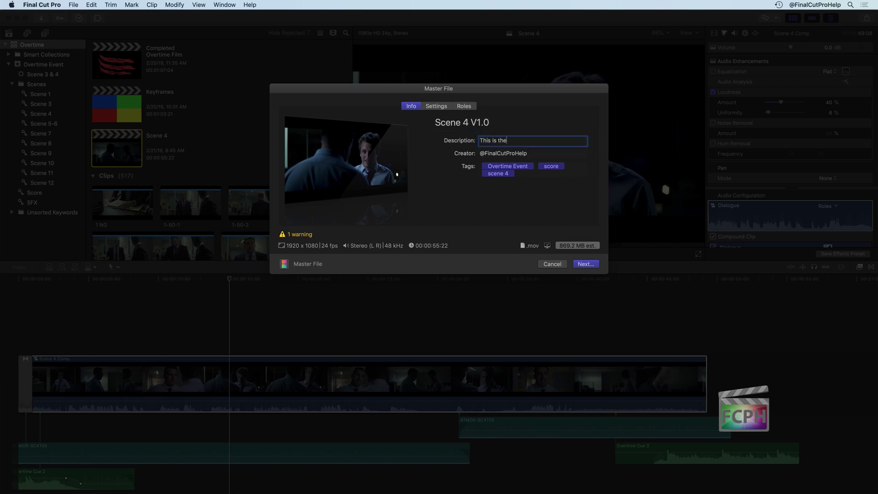
type(" first version of scene 4")
left_click(532, 153)
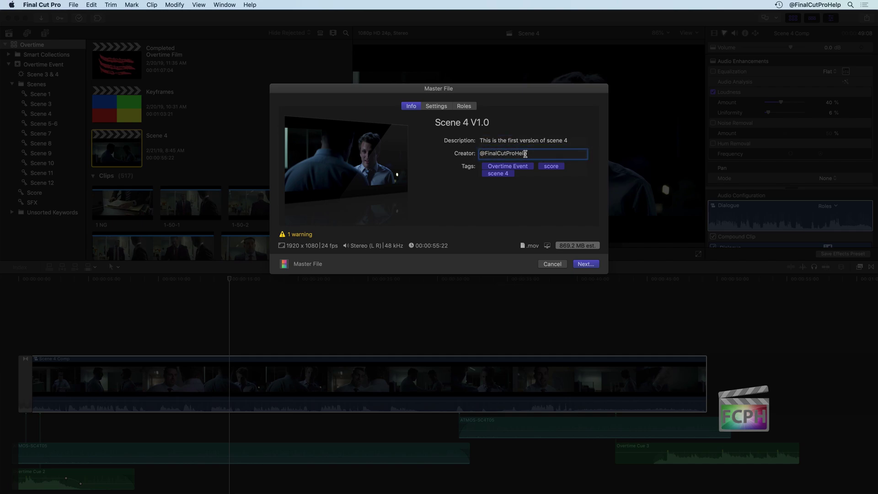
left_click_drag(531, 153, 475, 149)
type("Jared")
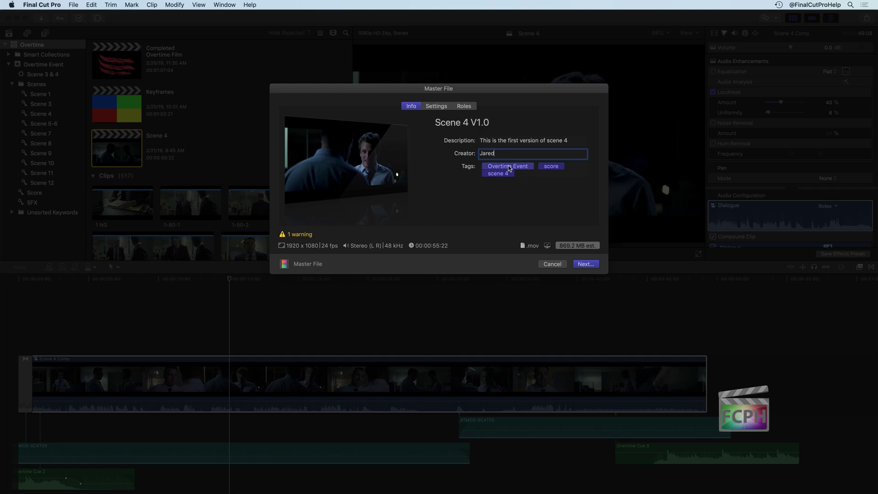
Replace the existing tags with Overtime and Draft
left_click(531, 175)
key("BackSpace")
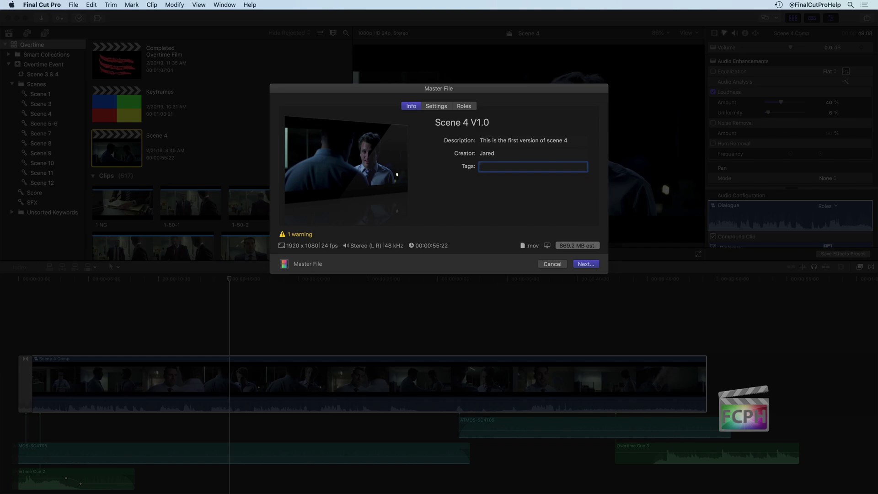
type("Overtime")
key("Return")
type("Draft")
key("Return")
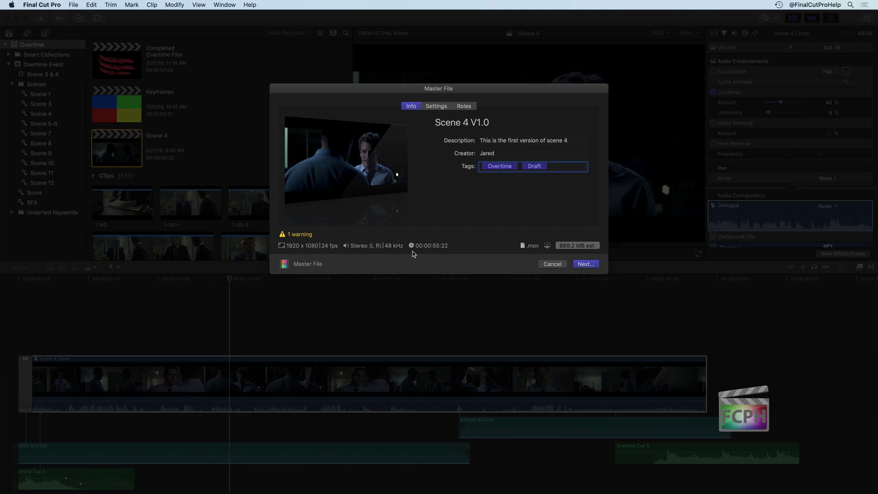
Cancel the dialog, mark a 00:00:07:17 range on Scene 4 Comp, and open its Master File export
left_click(551, 265)
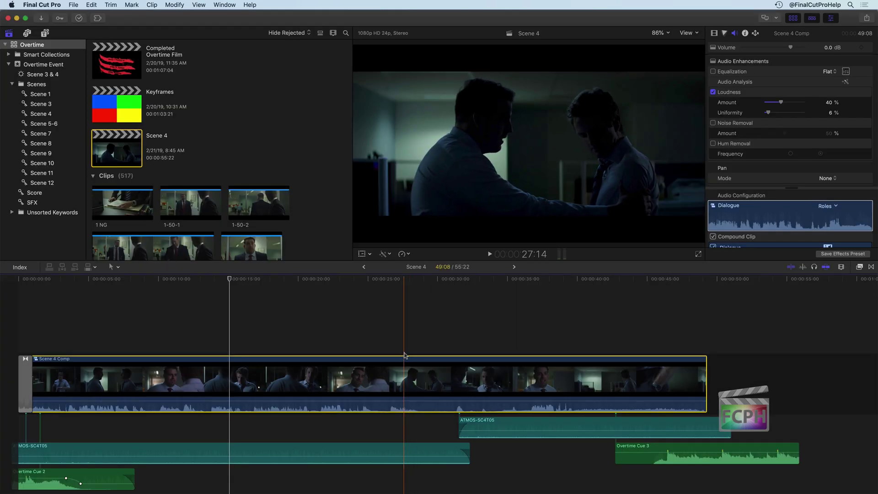
key("r")
left_click_drag(289, 368, 396, 368)
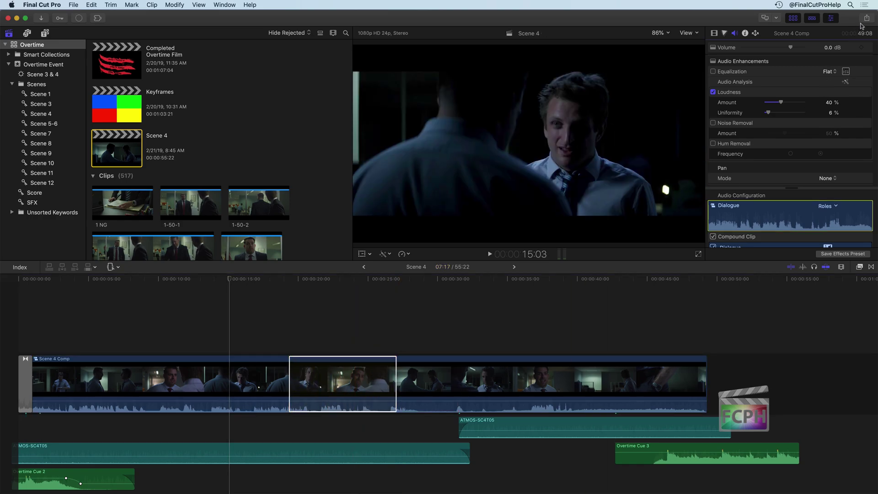
left_click(866, 19)
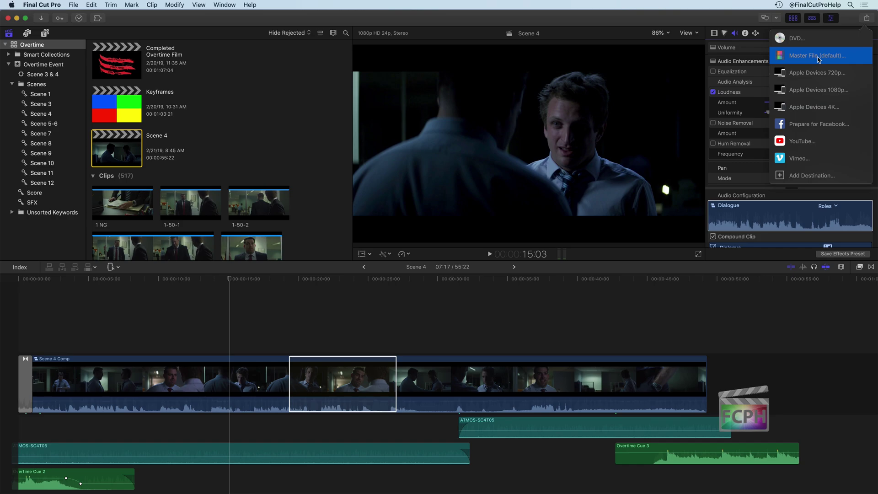
left_click(819, 57)
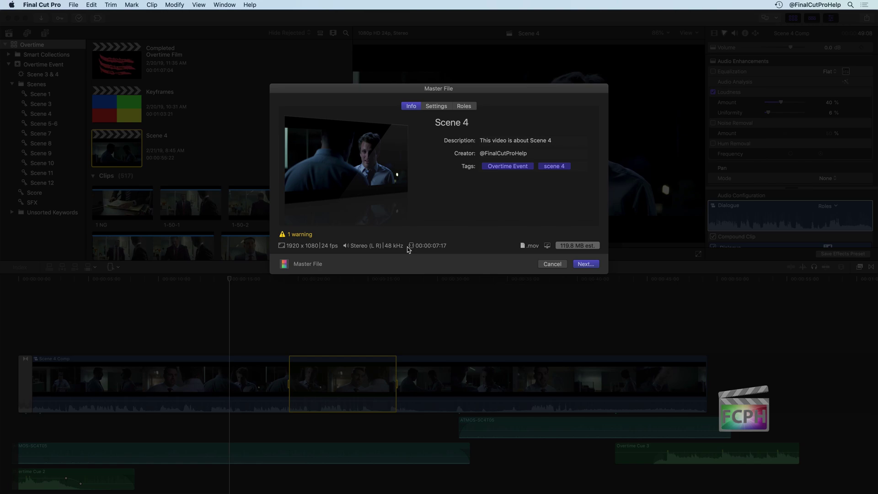
Cancel the range export, clear the range, and start a full-length Master File export
left_click(550, 266)
left_click(386, 323)
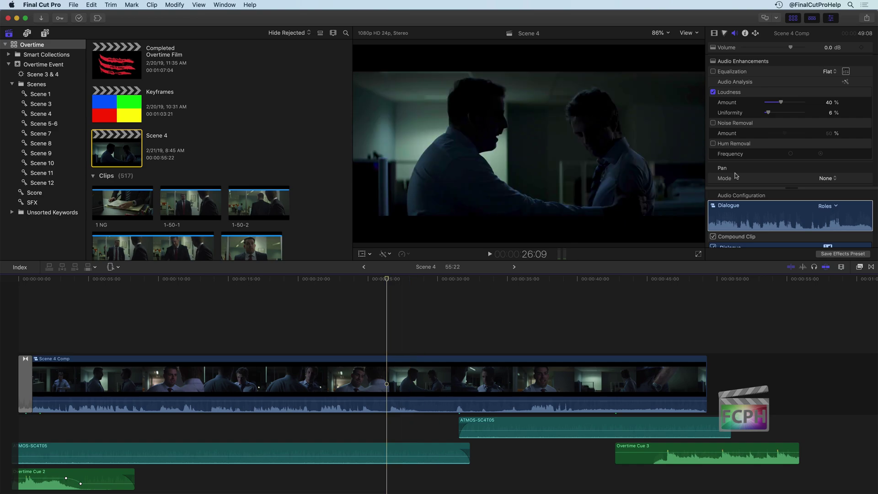
left_click(867, 18)
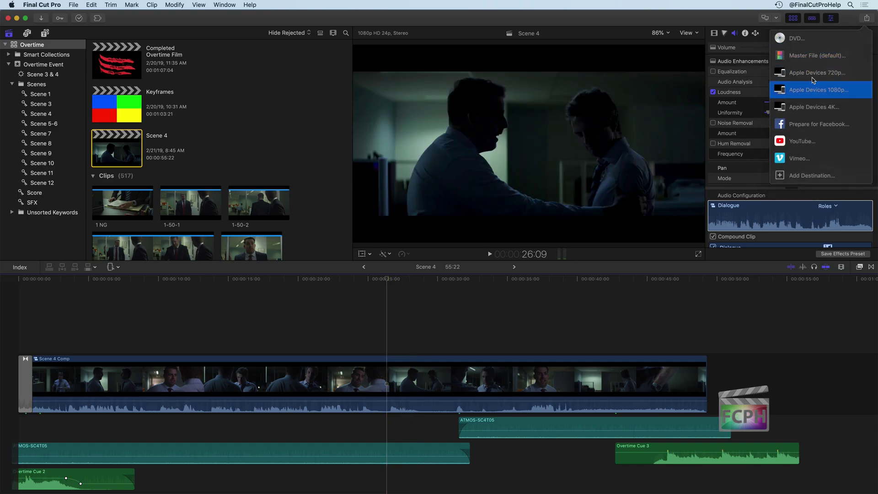
left_click(817, 56)
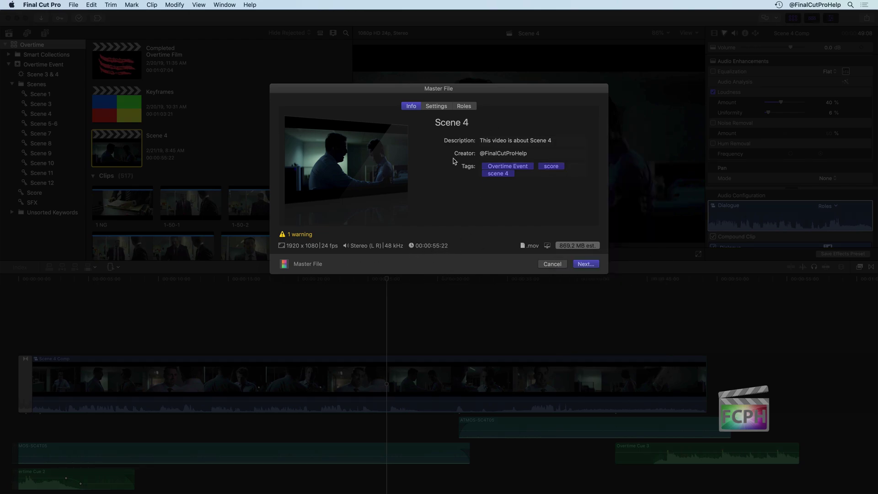
Title it Scene 4 V1.0, describe it 'This is the first draft of scene 4', and enter the creator's name
left_click(493, 122)
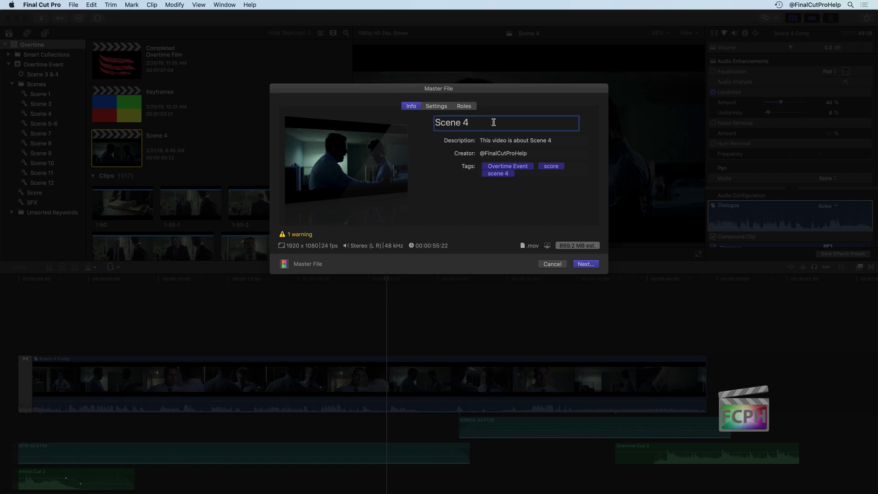
type("V1.0")
key("Tab")
type("This is the first draft of scene 4")
key("Tab")
type("Jared")
Tag the export Overtime and Draft
key("Tab")
type("Overtime")
key("Return")
type("Draft")
key("Return")
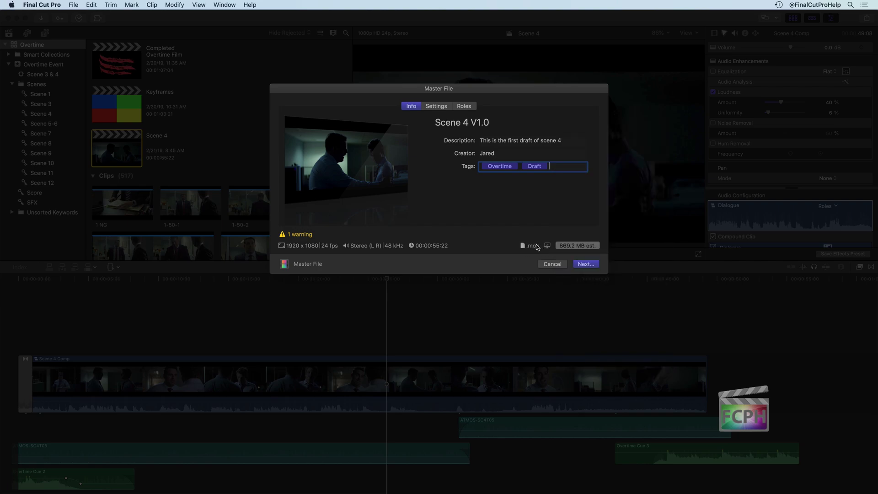
Check the compatibility notice and the single caption warning in the Master File dialog
mouse_move(547, 248)
mouse_move(284, 236)
Cancel the export and turn on the English captions role in the timeline index
left_click(553, 264)
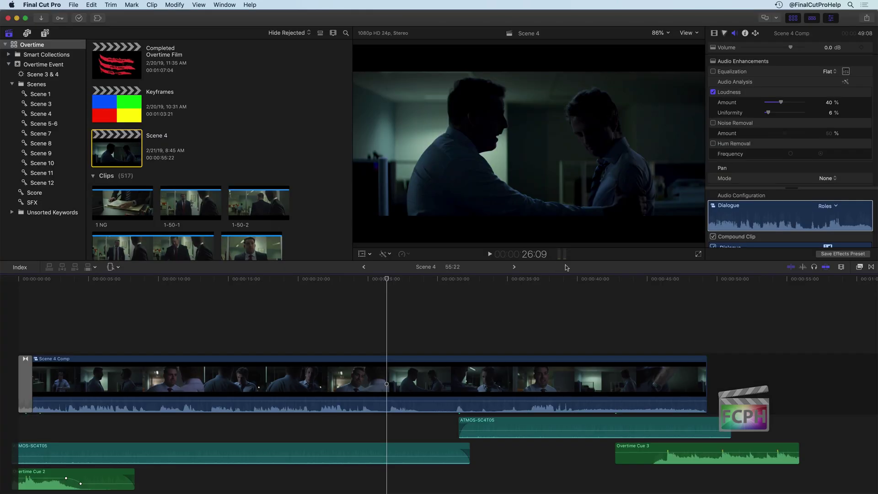
left_click(385, 280)
left_click(20, 267)
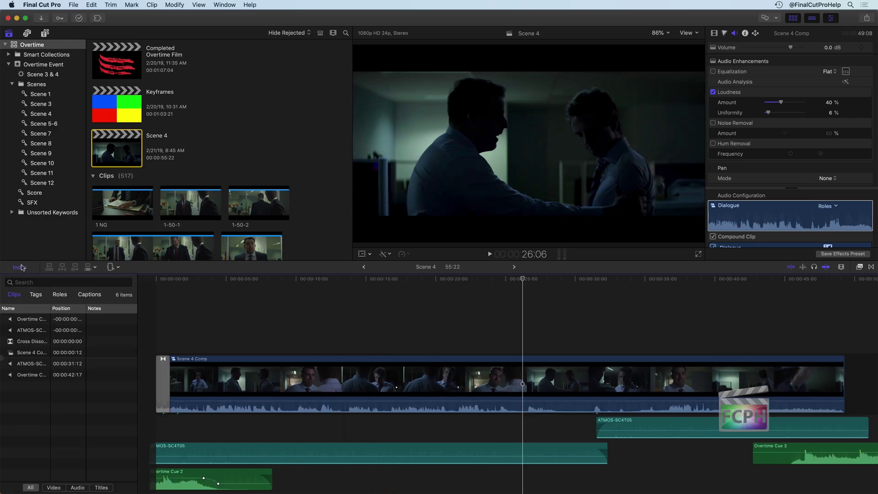
left_click(66, 295)
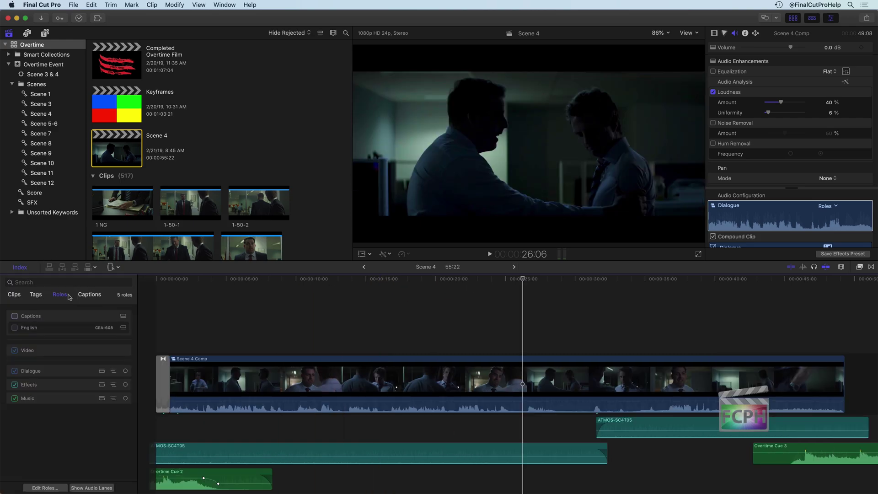
left_click(15, 328)
Show the English CEA-608 lane and move 'And you can't keep 'em forever.' into the main caption row
left_click(123, 328)
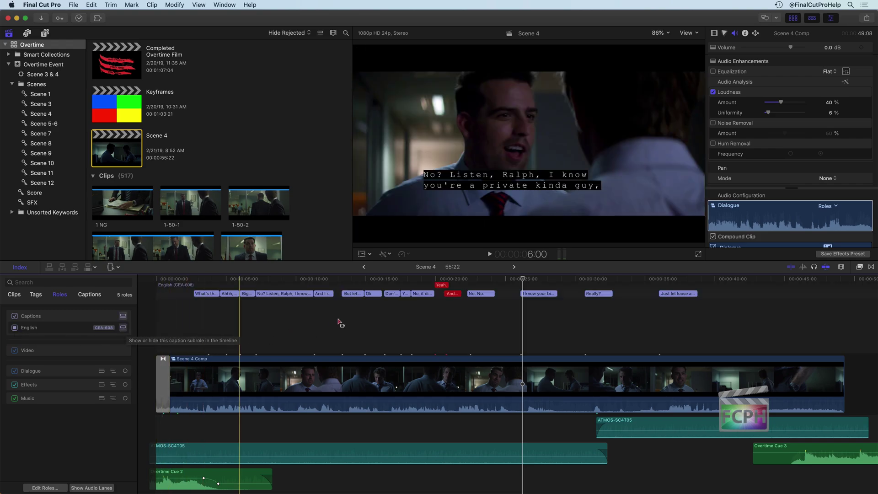
left_click(450, 294)
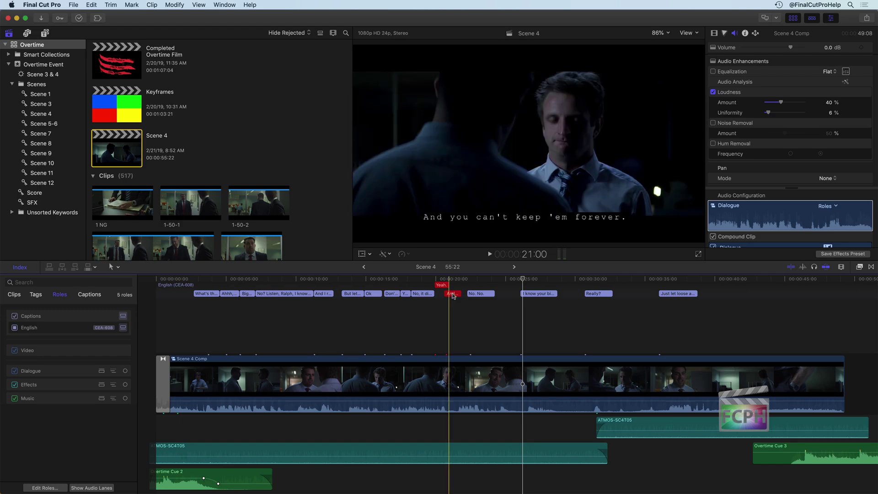
mouse_move(449, 294)
left_mouse_down()
mouse_move(454, 300)
mouse_move(451, 292)
left_mouse_up()
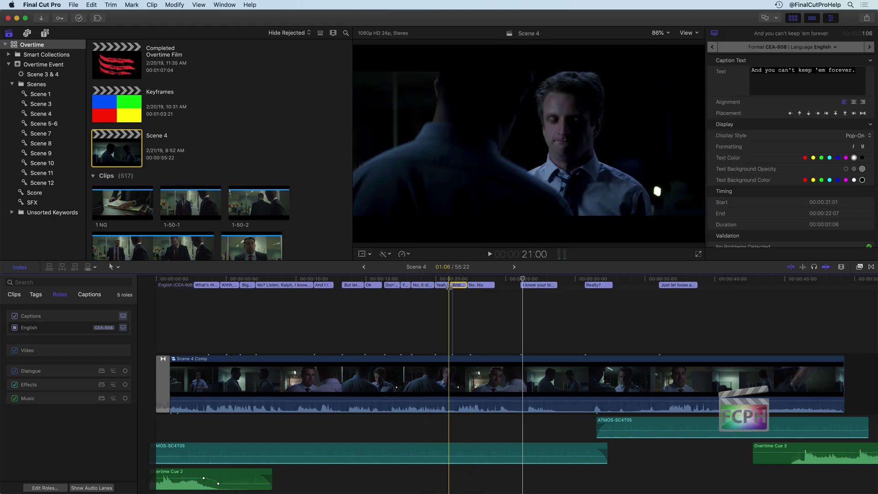
Start a Master File export titled Scene 4 V1.0, described 'This is version 1 of scene 4', with the creator's name
left_click(868, 19)
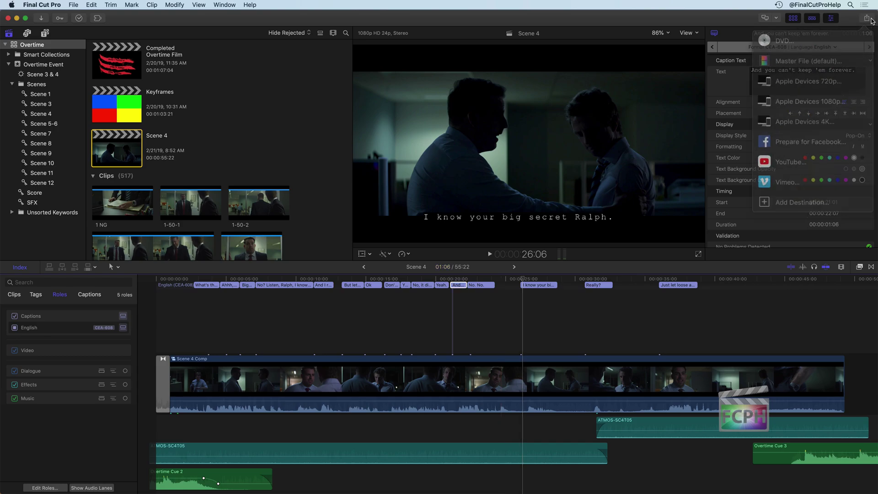
left_click(819, 56)
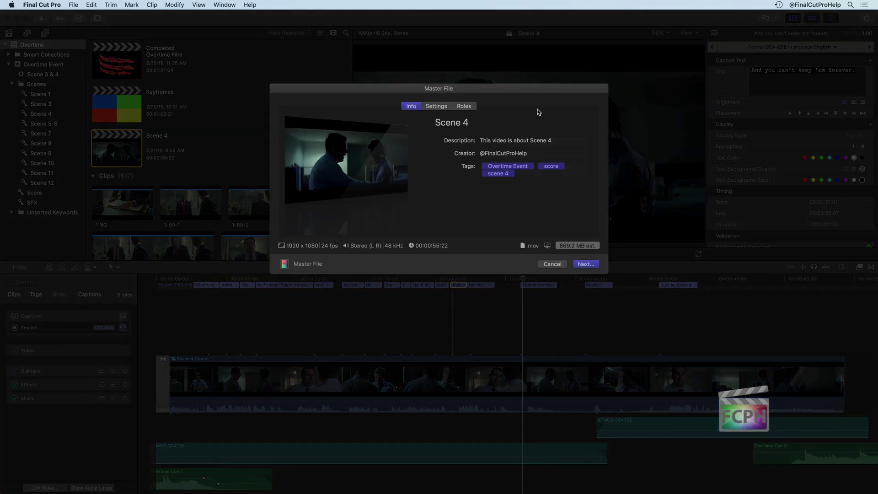
left_click(471, 123)
type("V1.0")
key("Tab")
type("This is version 1 of scene 4")
key("Tab")
type("Jared")
Add the tags Overtime and Draft to the export
key("Tab")
type("Overtime")
key("Return")
type("Draft")
key("Return")
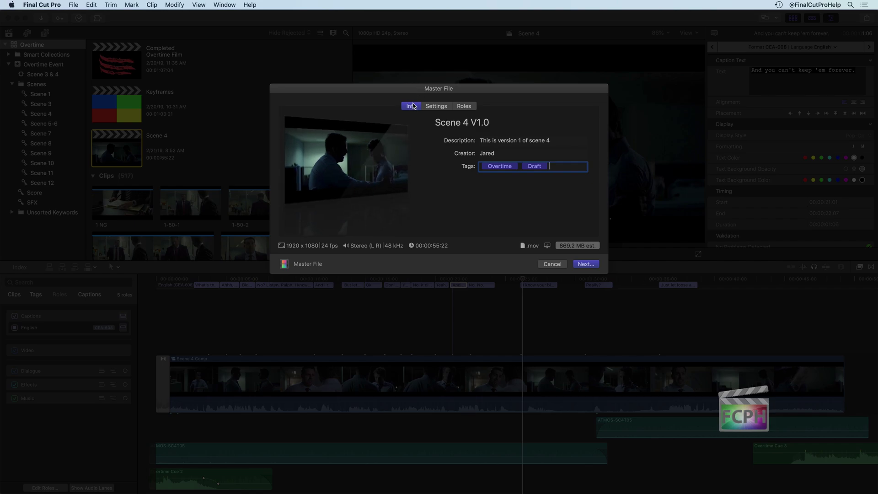
In Settings, change the format to Apple Devices (H.264, AAC, about 70.8 MB .m4v)
left_click(437, 106)
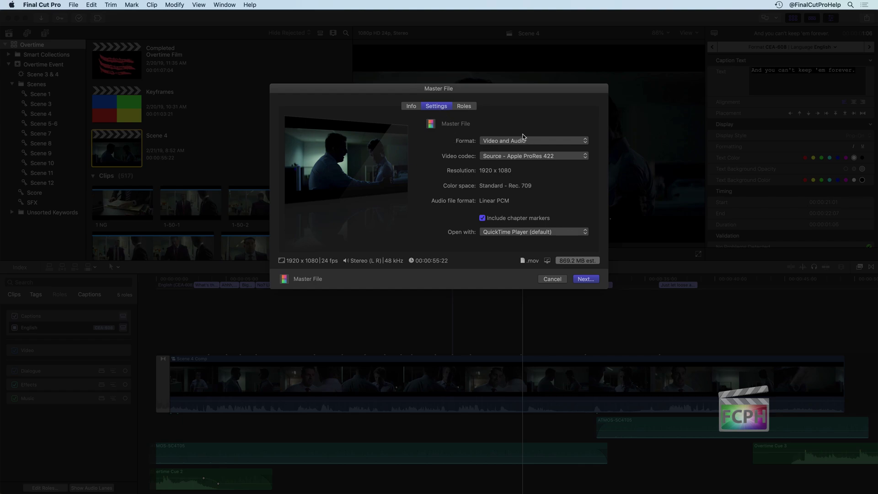
left_click(527, 142)
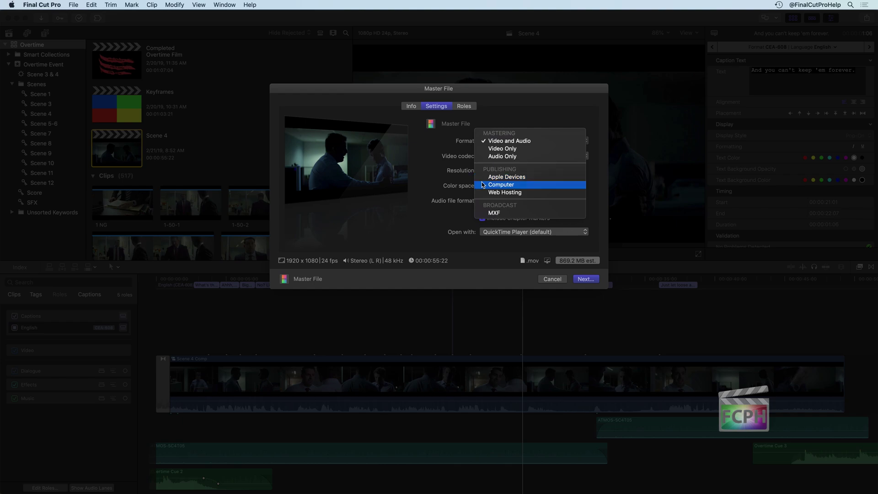
left_click(514, 177)
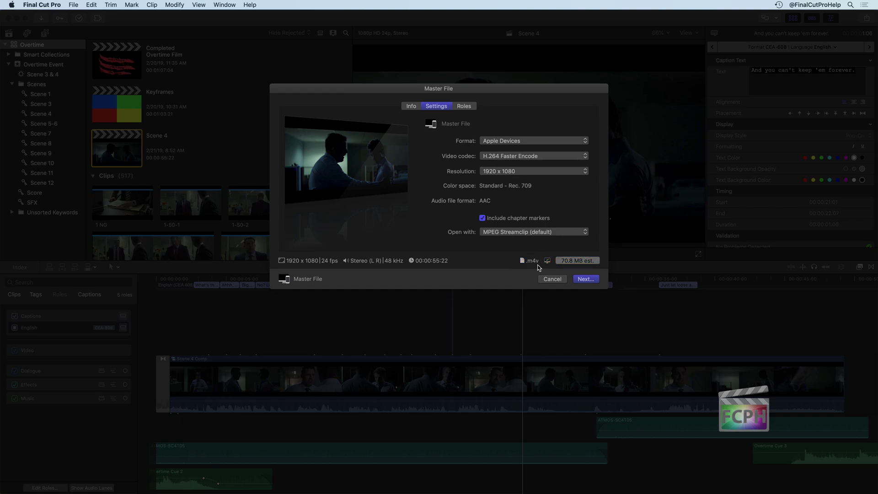
Switch the Master File format back to Video and Audio, giving an H.264 .mov of about 135.3 MB
mouse_move(548, 264)
left_click(504, 144)
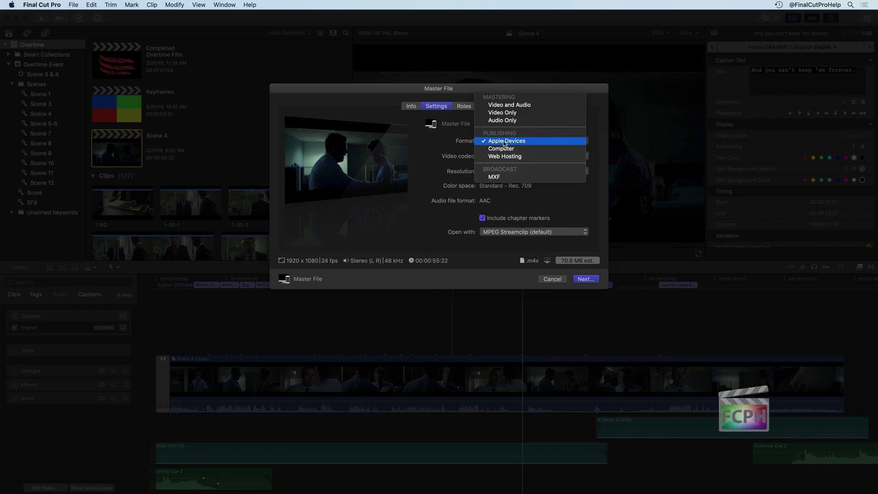
left_click(507, 106)
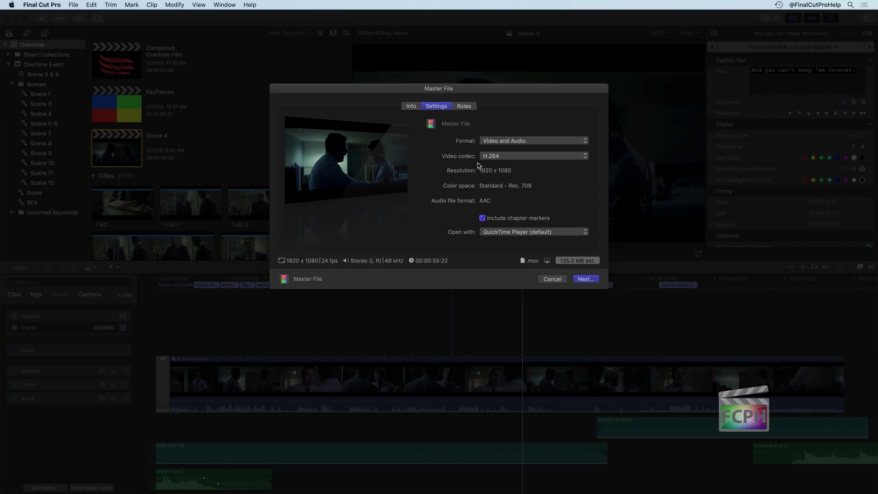
Compare the Apple ProRes 422 and Uncompressed 10-bit 4:2:2 video codecs, returning to ProRes 422
left_click(510, 158)
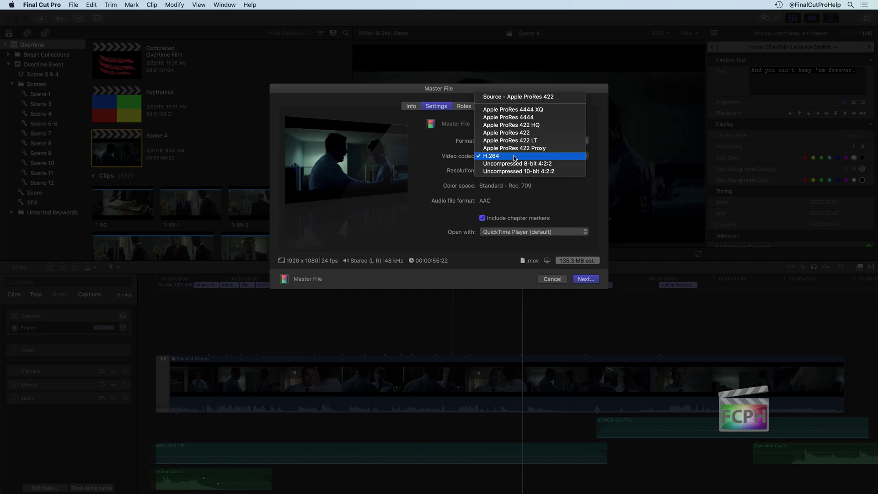
left_click(526, 133)
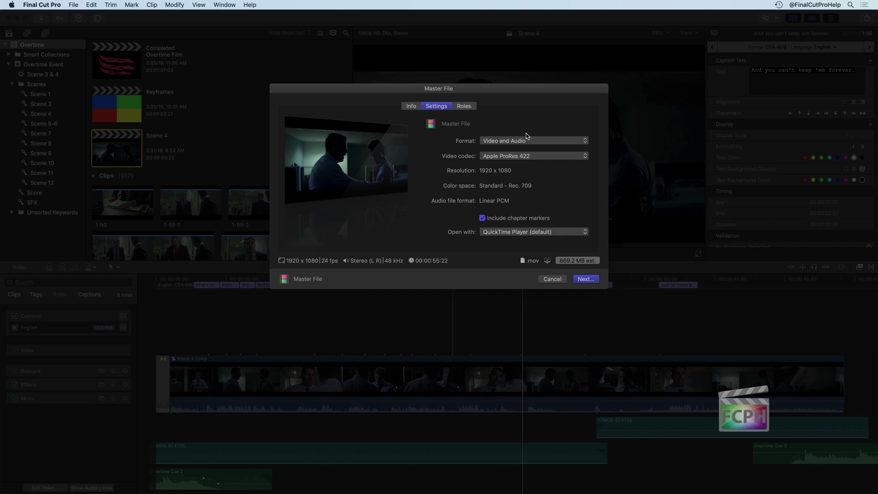
left_click(517, 156)
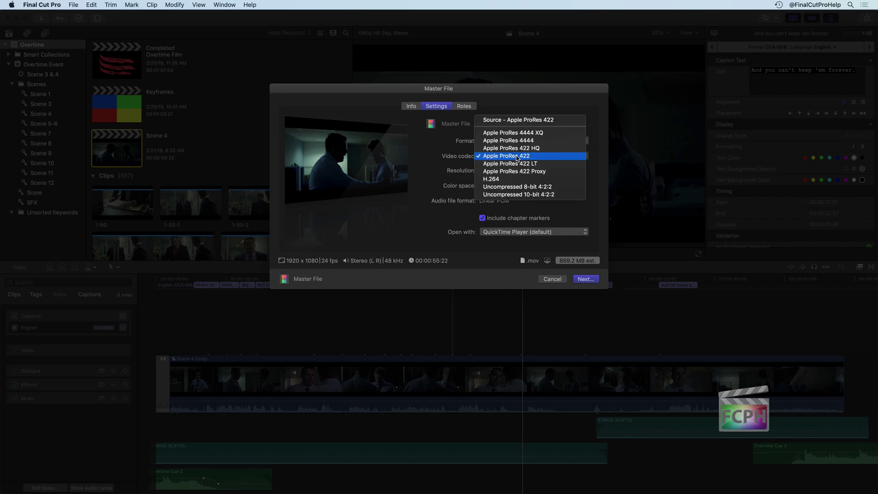
left_click(523, 196)
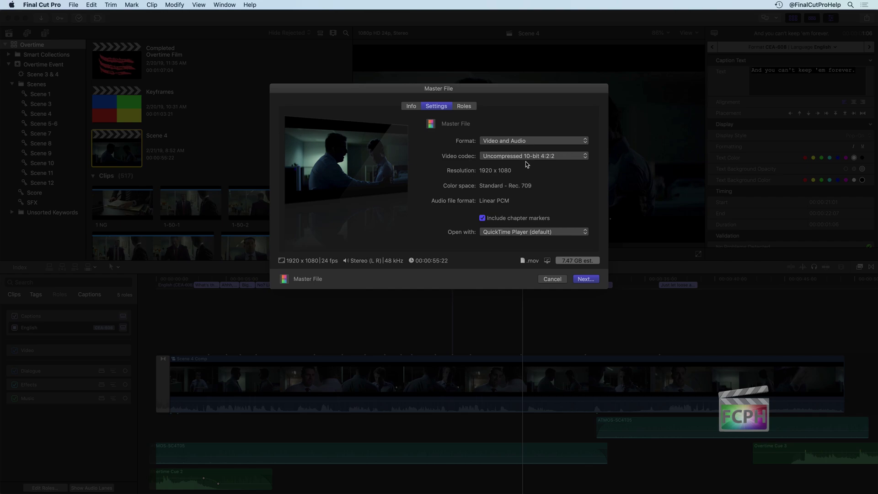
left_click(493, 157)
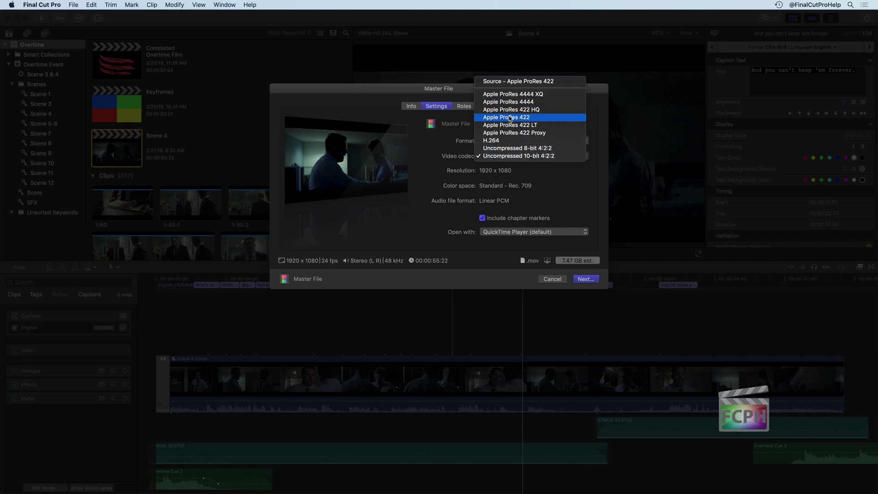
left_click(544, 120)
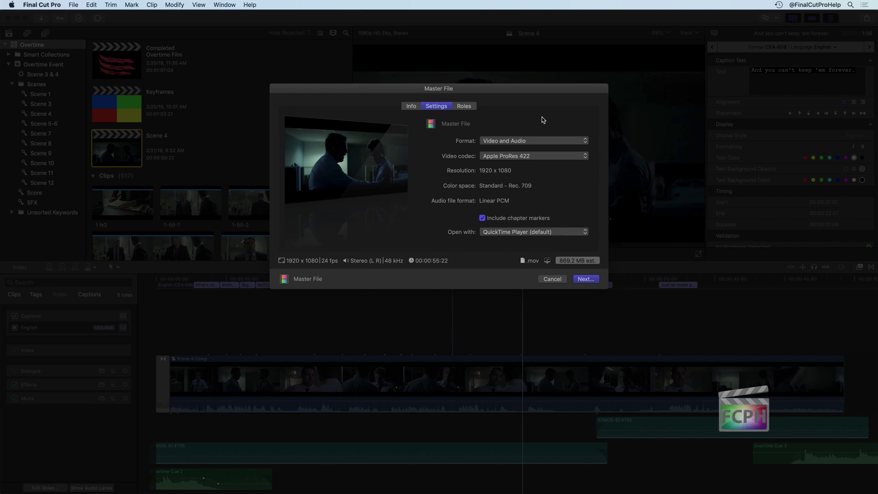
Try Apple ProRes 4444 and 4444 XQ, then settle on Apple ProRes 422 (about 869.2 MB)
left_click(525, 158)
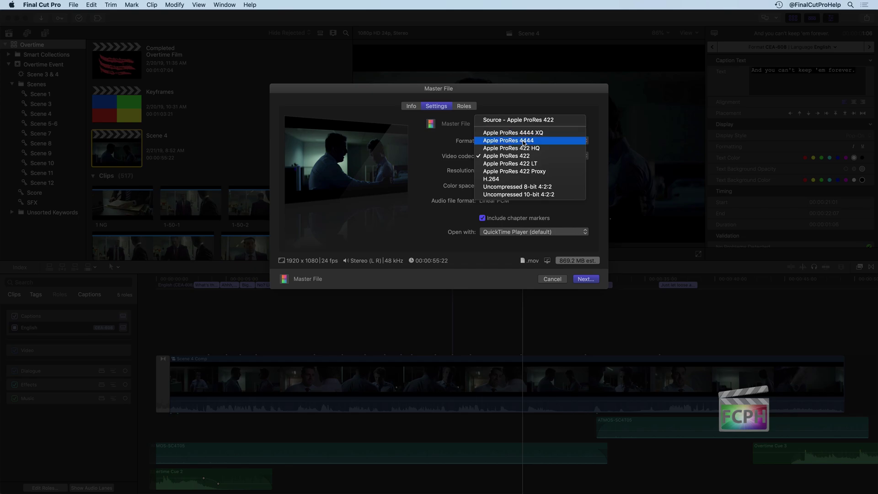
left_click(529, 143)
left_click(527, 158)
left_click(529, 149)
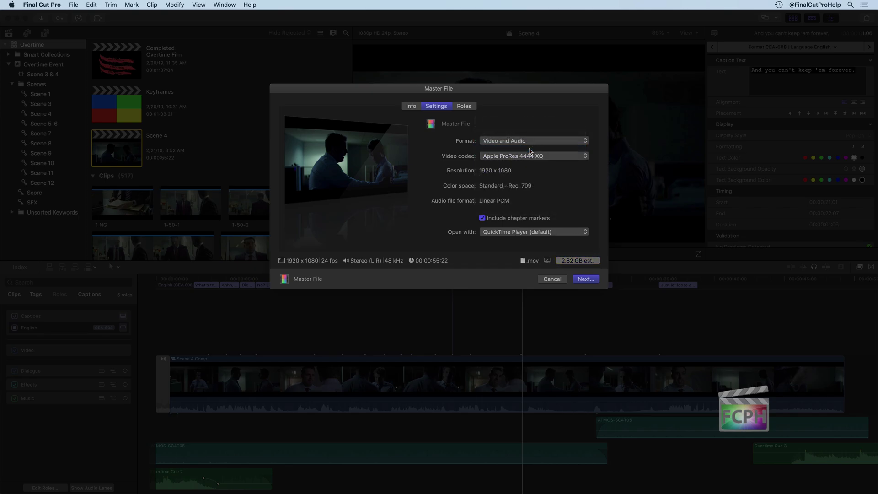
left_click(529, 157)
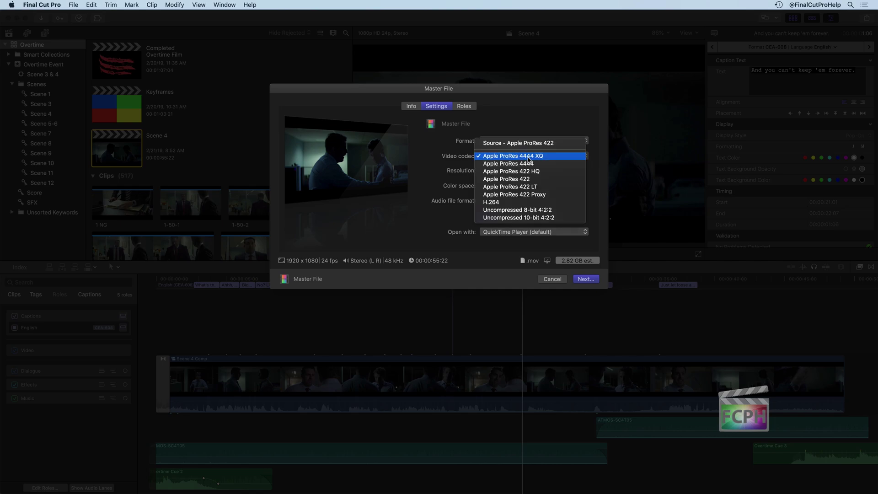
left_click(528, 180)
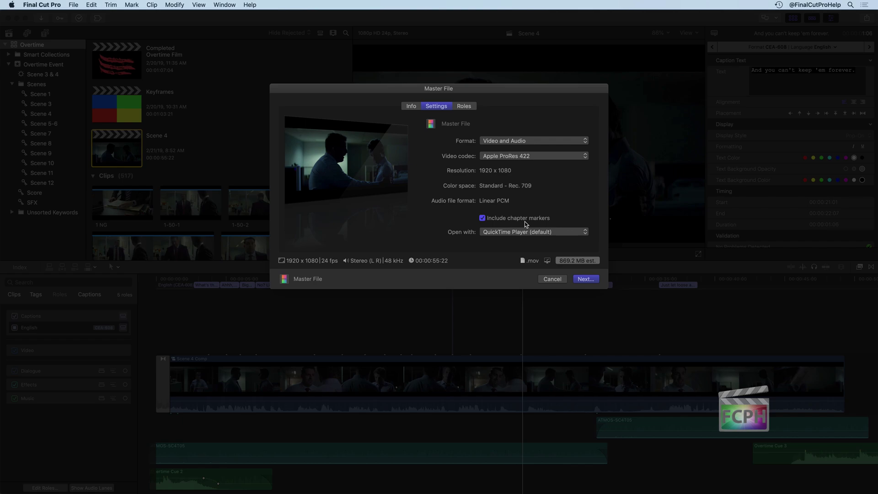
Exclude chapter markers from the export and keep QuickTime Player as the app that opens it
left_click(482, 219)
left_click(535, 233)
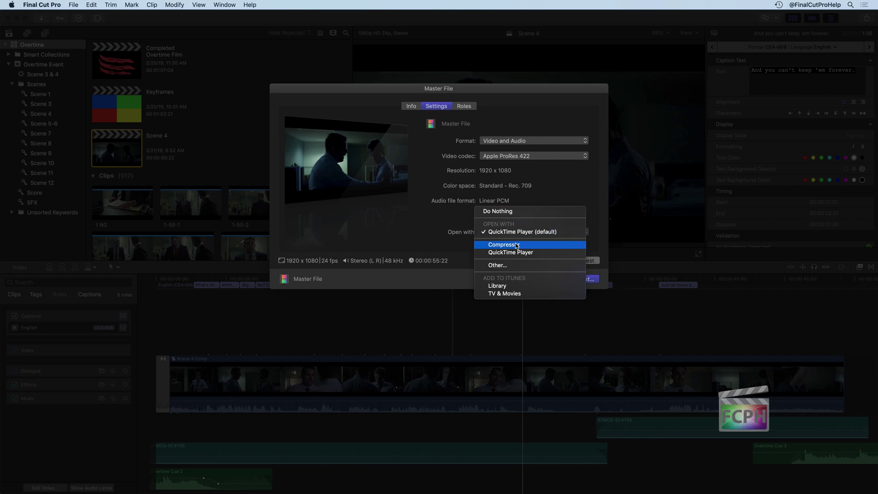
left_click(525, 232)
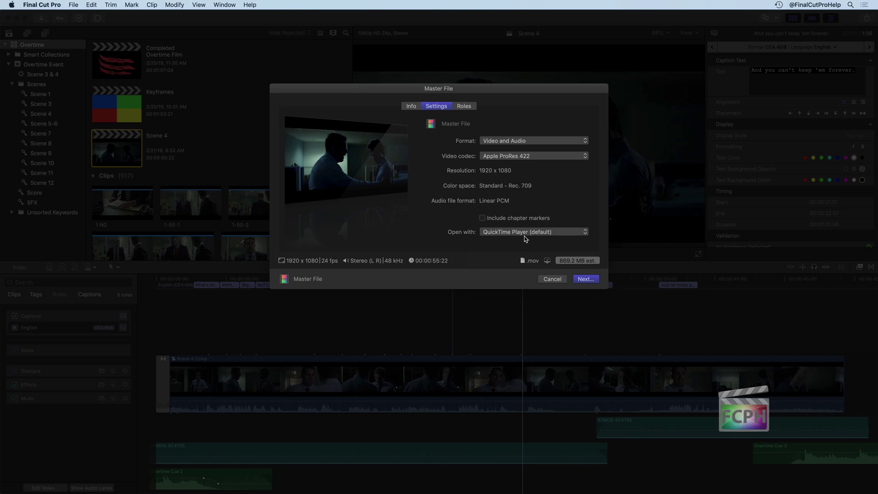
mouse_move(547, 261)
left_click(469, 108)
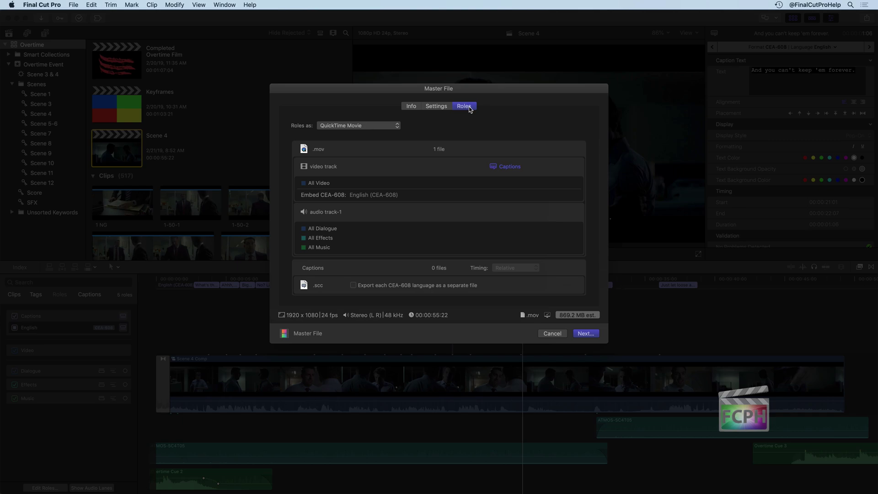
left_click(374, 128)
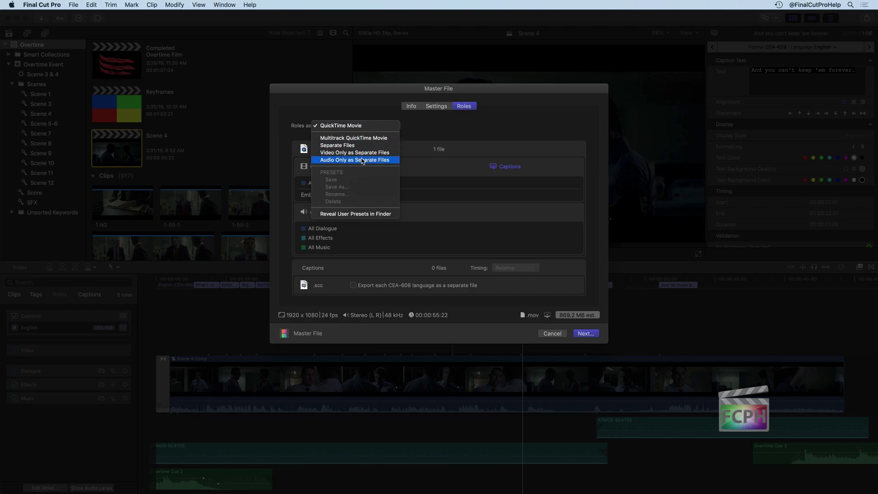
left_click(429, 168)
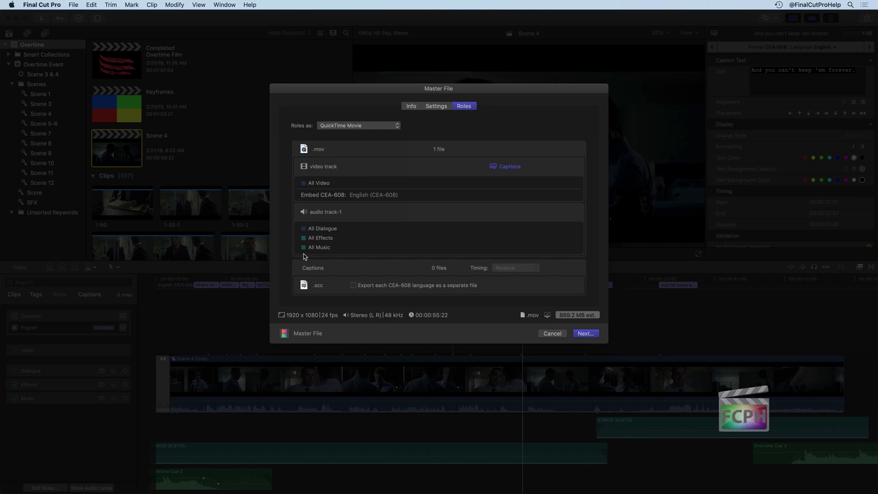
left_click(498, 167)
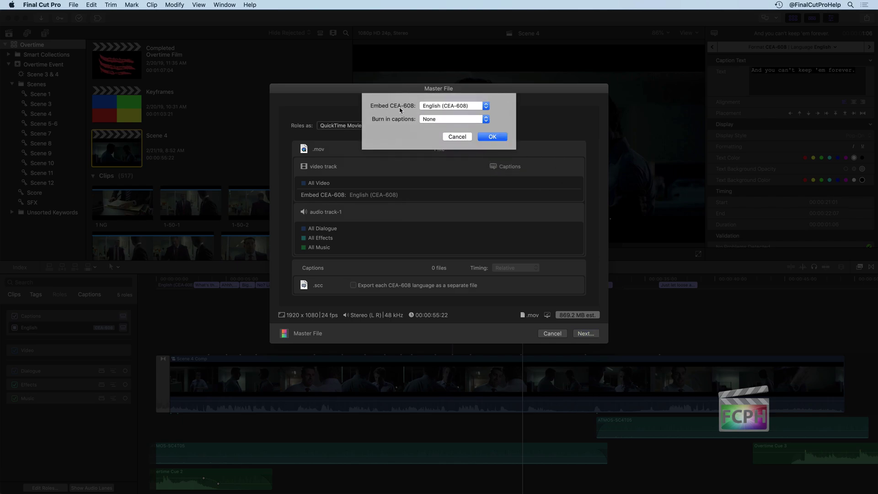
left_click(493, 137)
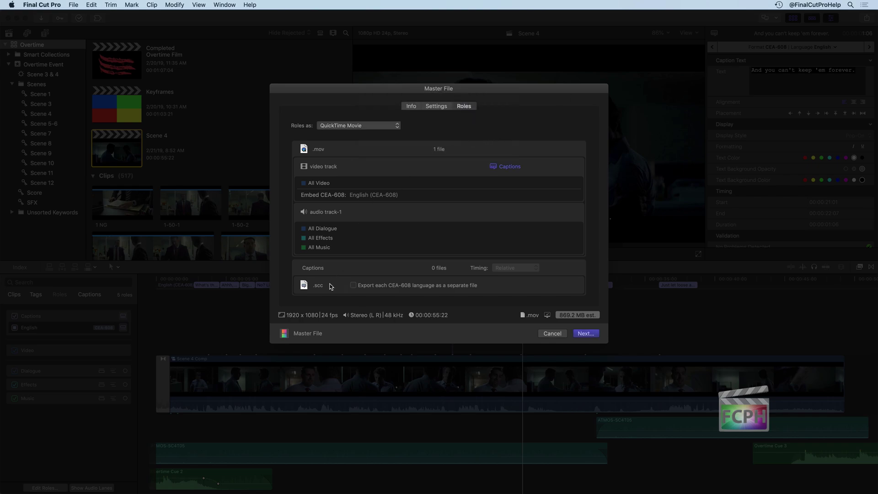
left_click(353, 285)
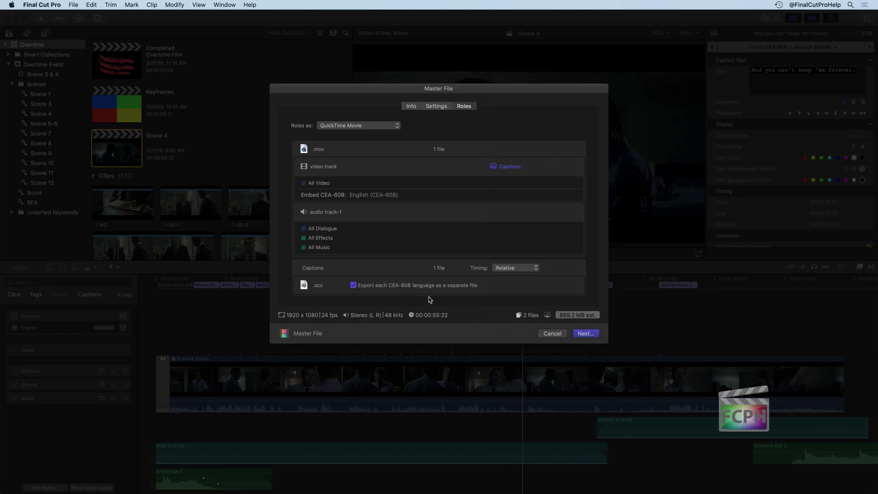
left_click(353, 285)
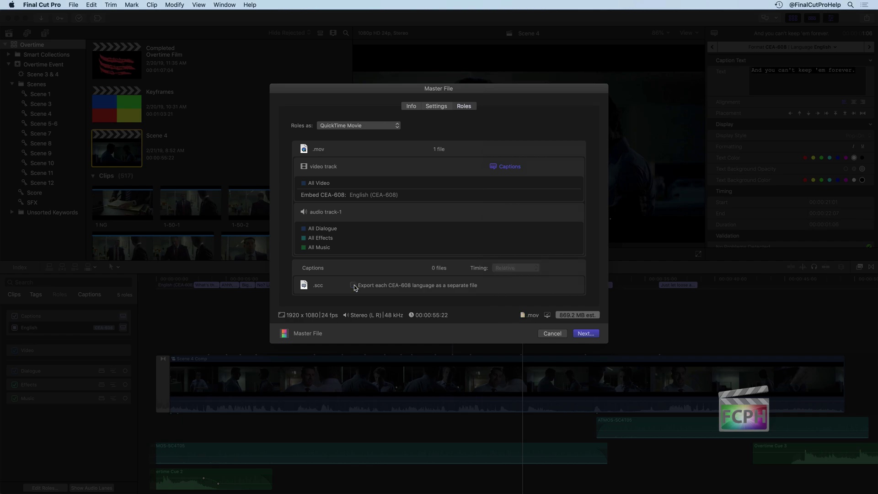
left_click(354, 285)
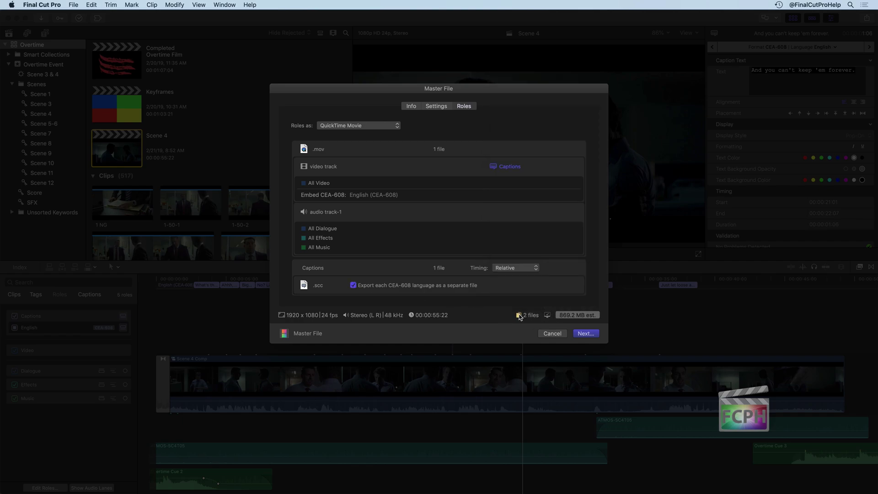
left_click(353, 285)
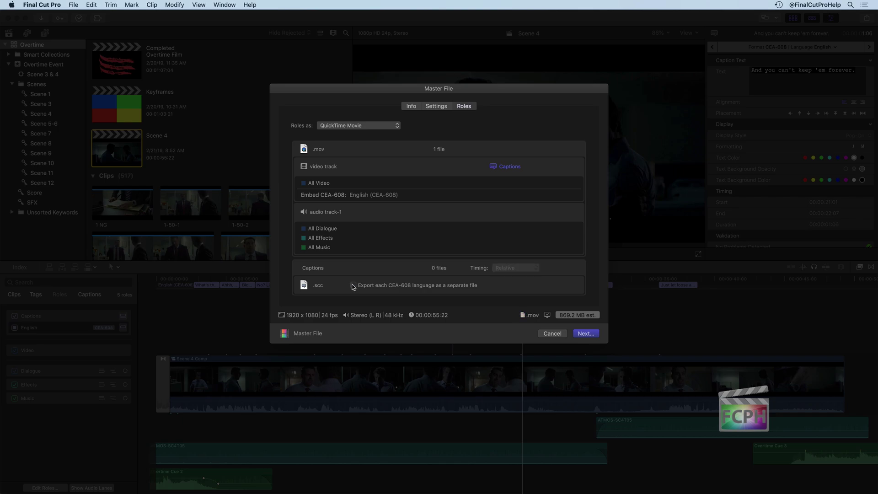
Review the Scene 4 V1.0 info, then save the master file to the Desktop to begin exporting
left_click(435, 106)
left_click(416, 107)
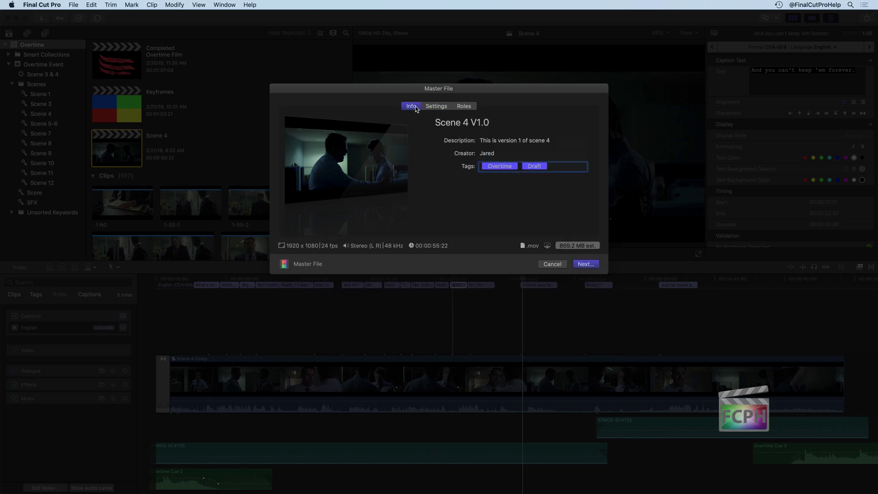
left_click(588, 265)
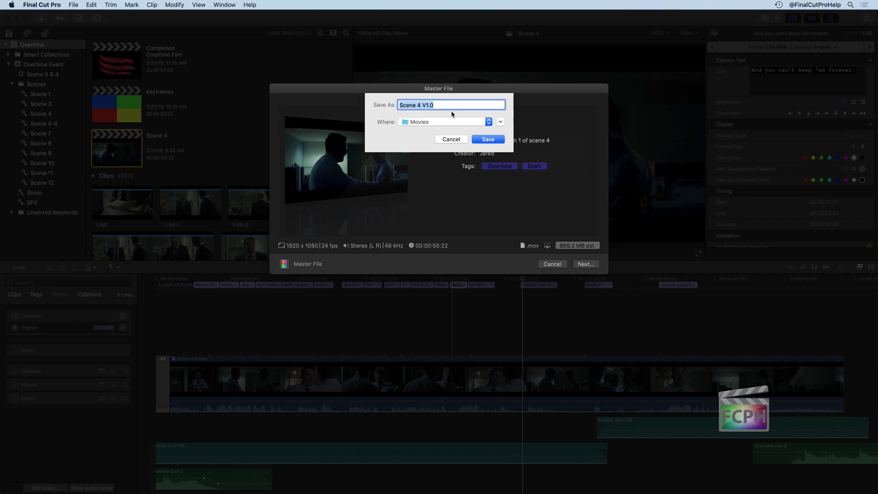
left_click(425, 123)
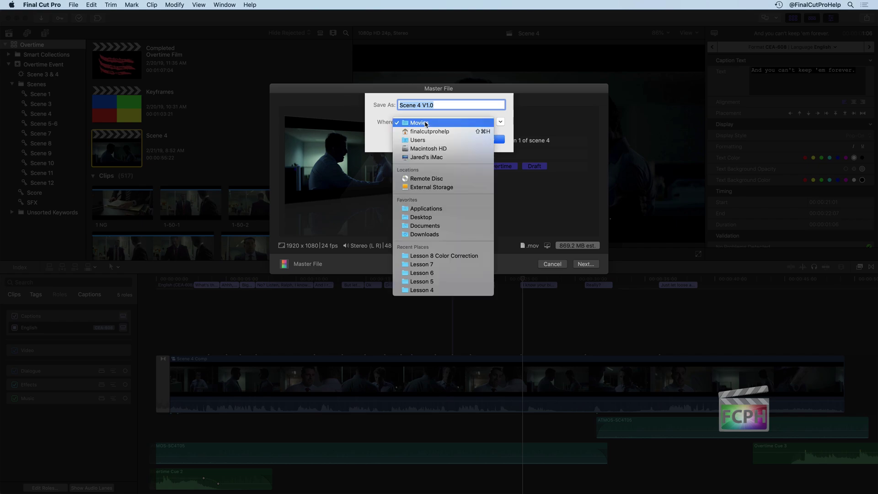
left_click(432, 218)
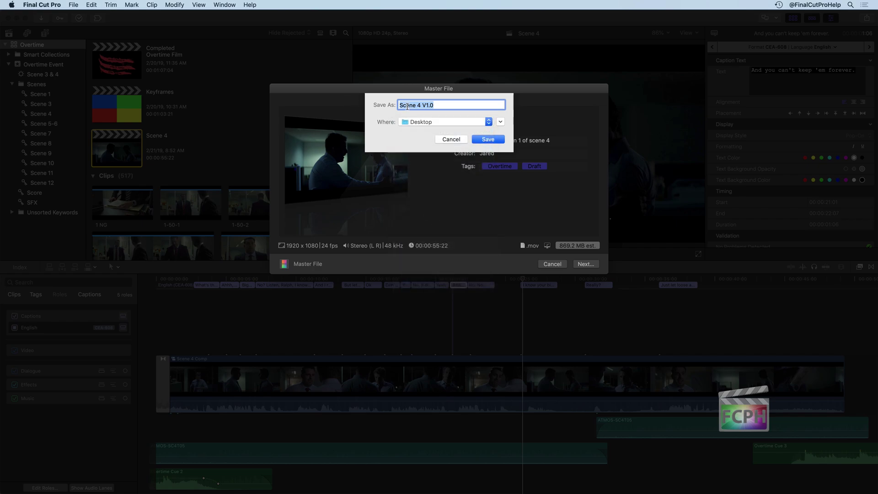
left_click(498, 141)
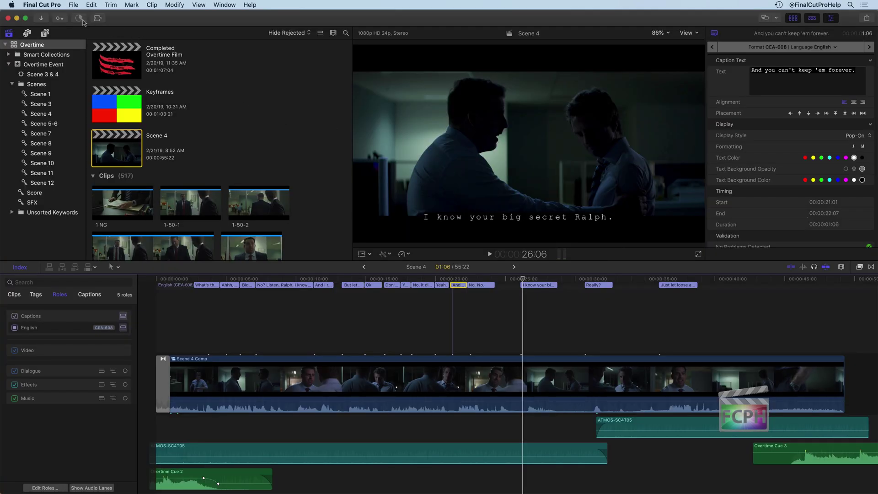
Watch the Sharing transcode progress in Background Tasks until the export finishes
left_click(80, 19)
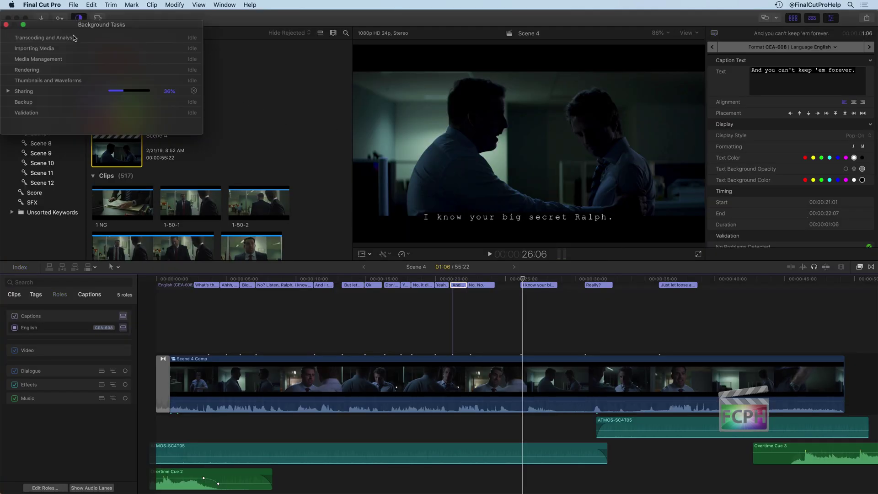
left_click(9, 91)
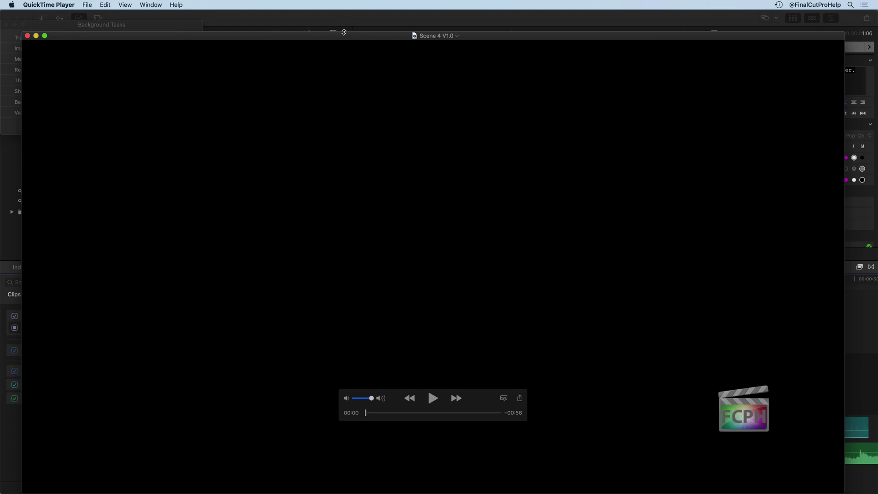
Skip about 11 seconds into Scene 4 V1.0 and turn on the English CC subtitles
left_click_drag(344, 35, 338, 21)
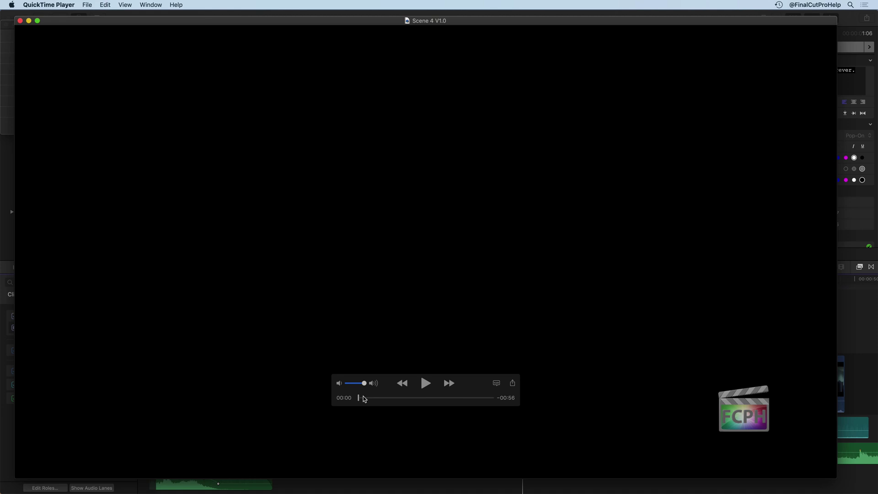
left_click_drag(360, 398, 384, 399)
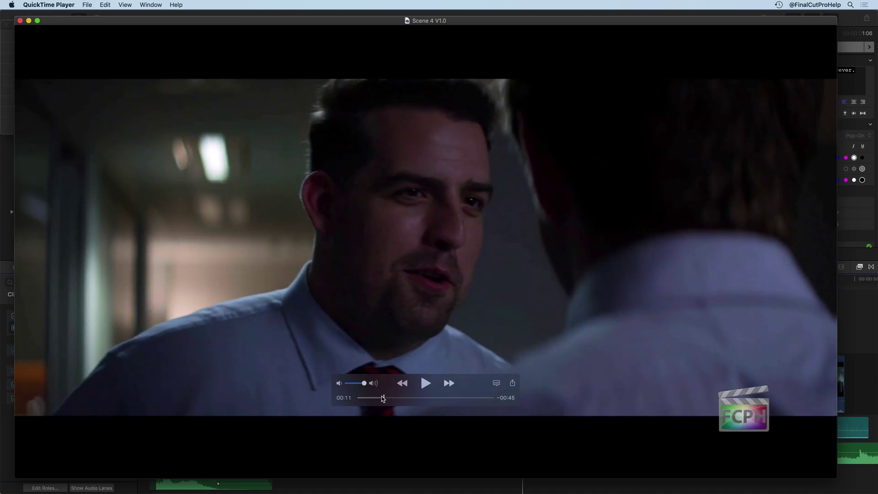
left_click(497, 384)
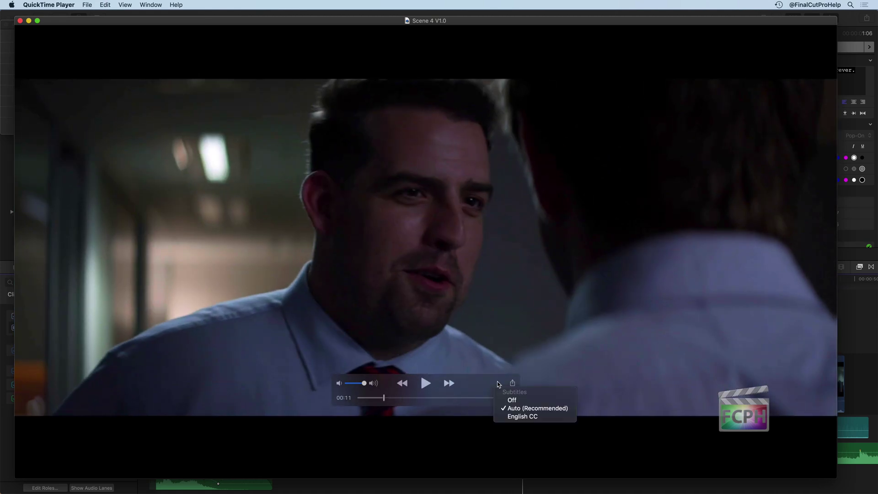
left_click(515, 416)
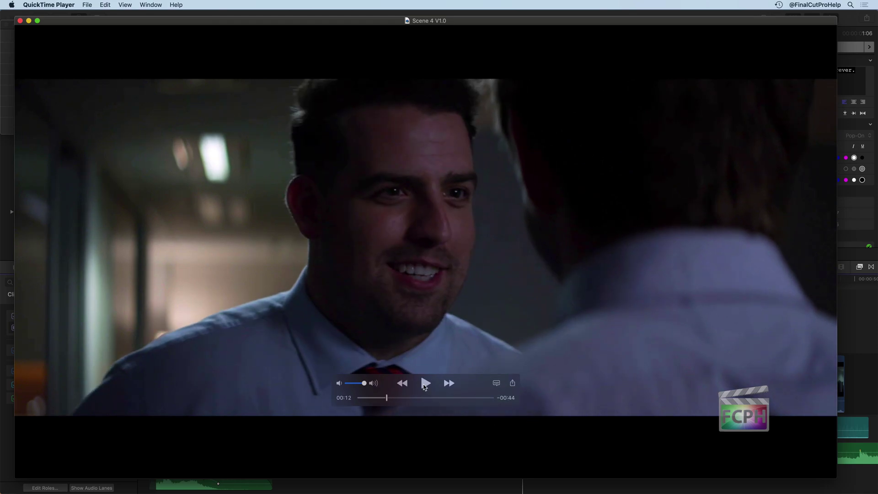
Play the movie muted, pausing on a subtitle with the controls moved out of the way
left_click(426, 385)
left_click(339, 383)
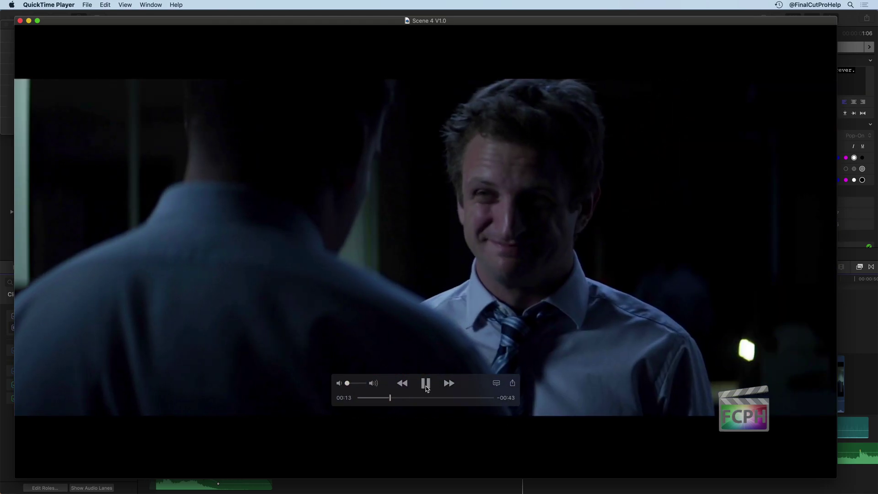
left_click(425, 383)
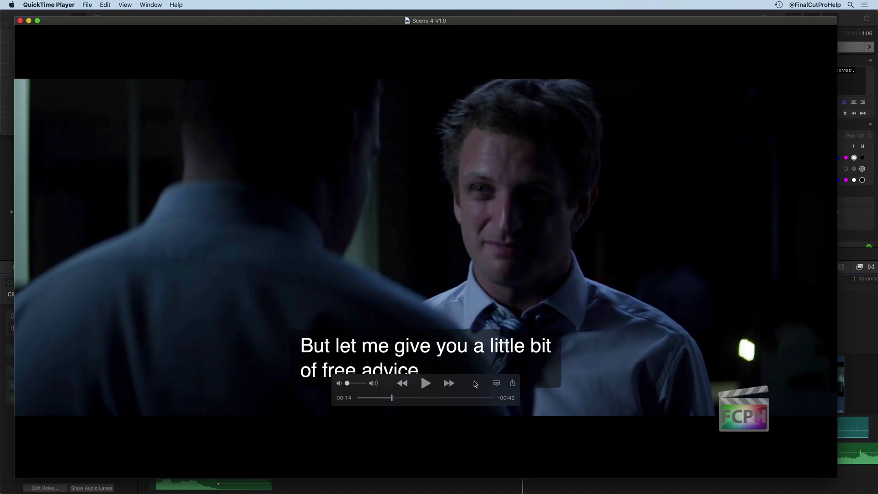
left_click_drag(473, 380, 475, 399)
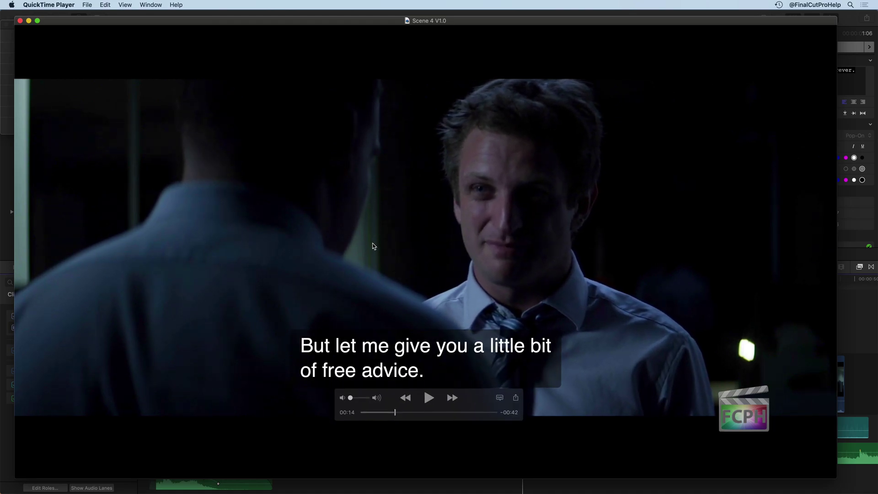